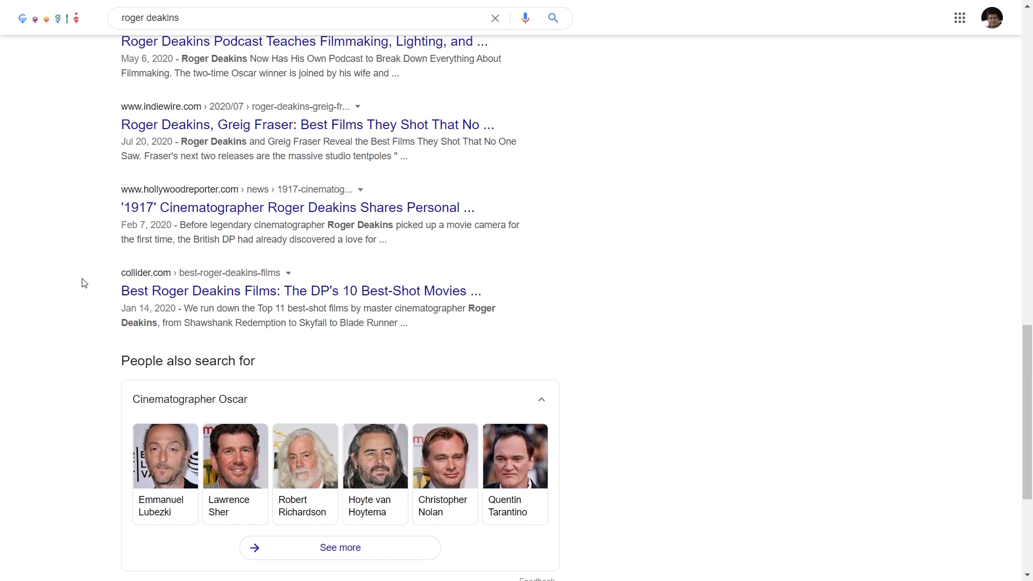
scroll(85, 283, "up", 10)
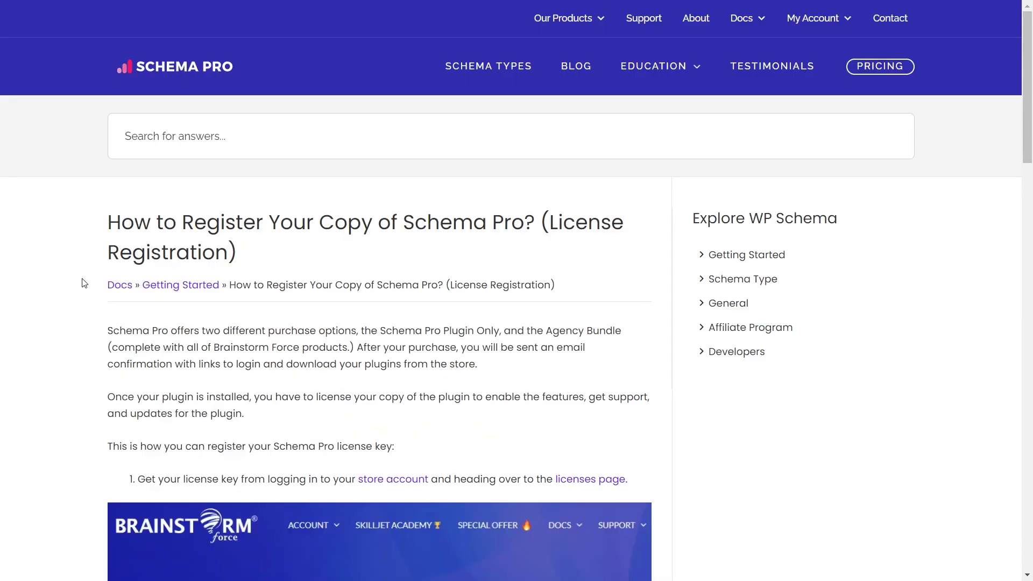
mouse_move(81, 284)
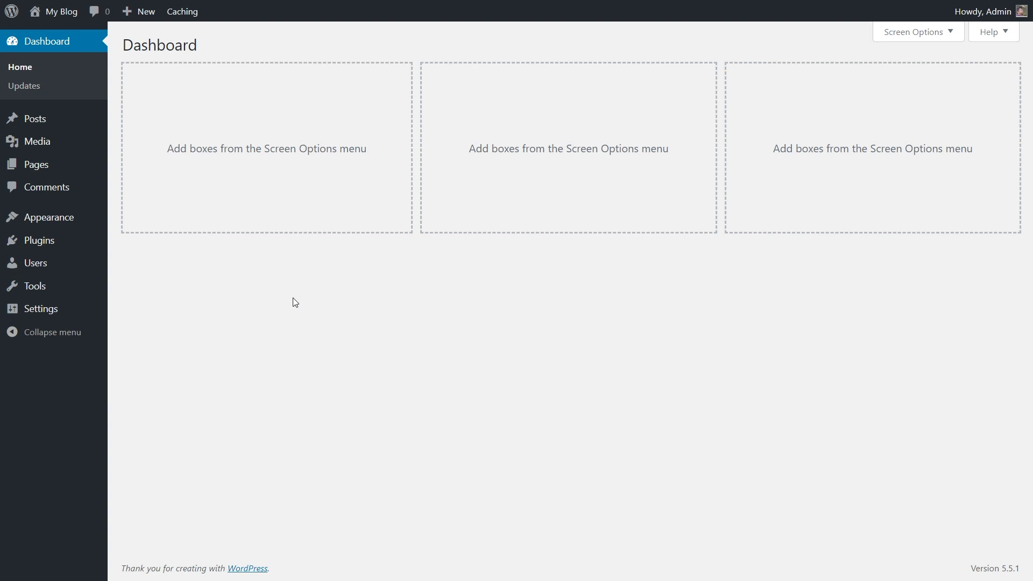
Run the setup wizard from Schema Pro's settings, enabling breadcrumbs under Other Schemas, and exit once the wizard is done.
mouse_move(62, 316)
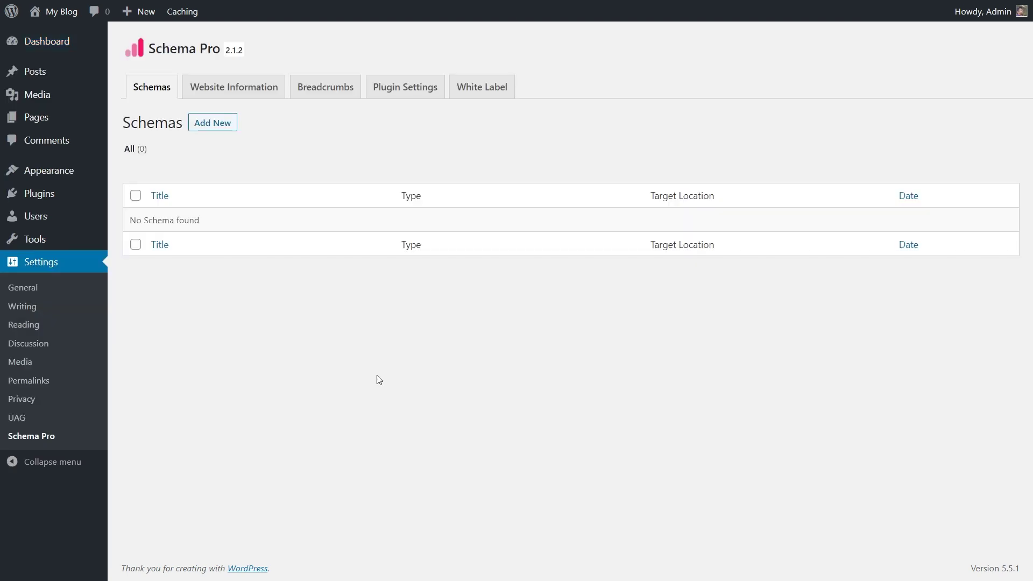
left_click(318, 98)
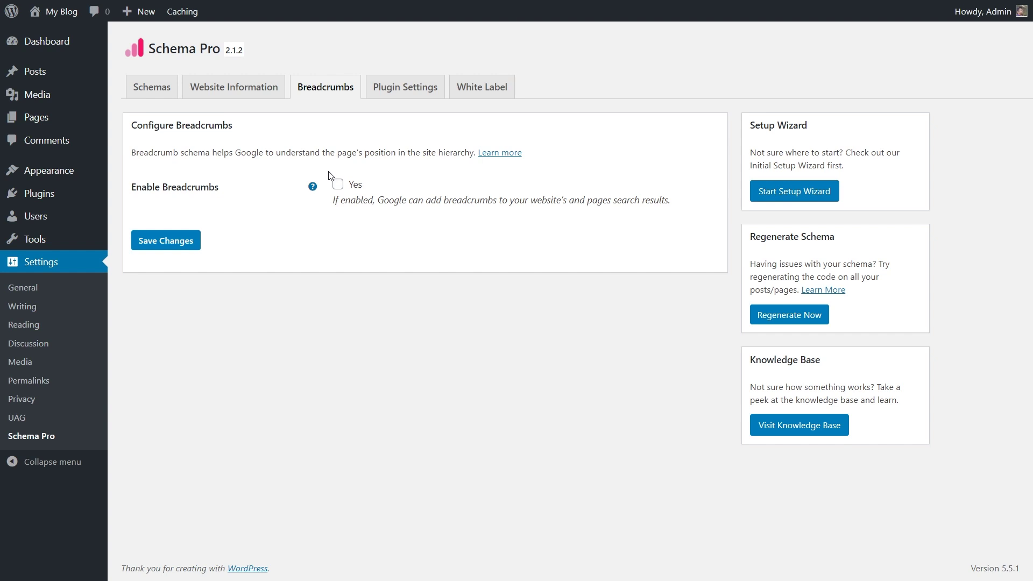
left_click(771, 191)
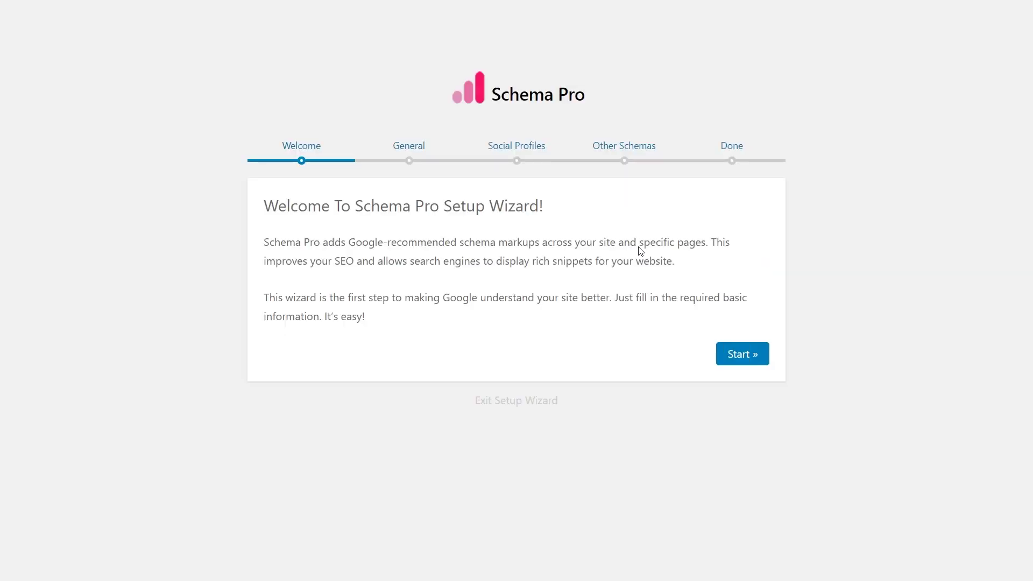
left_click(607, 153)
scroll(748, 274, "down", 3)
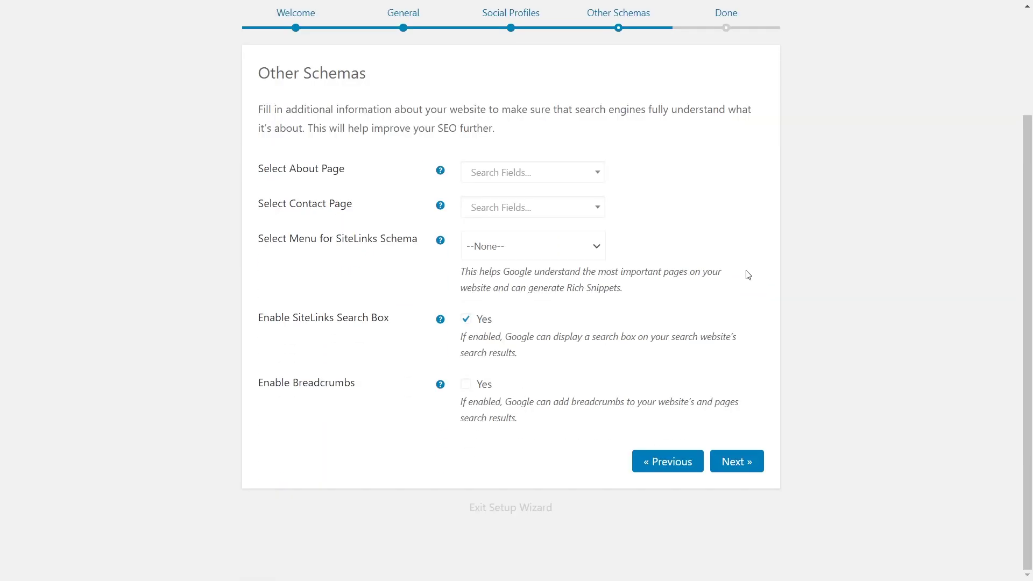
left_click(465, 387)
left_click(732, 464)
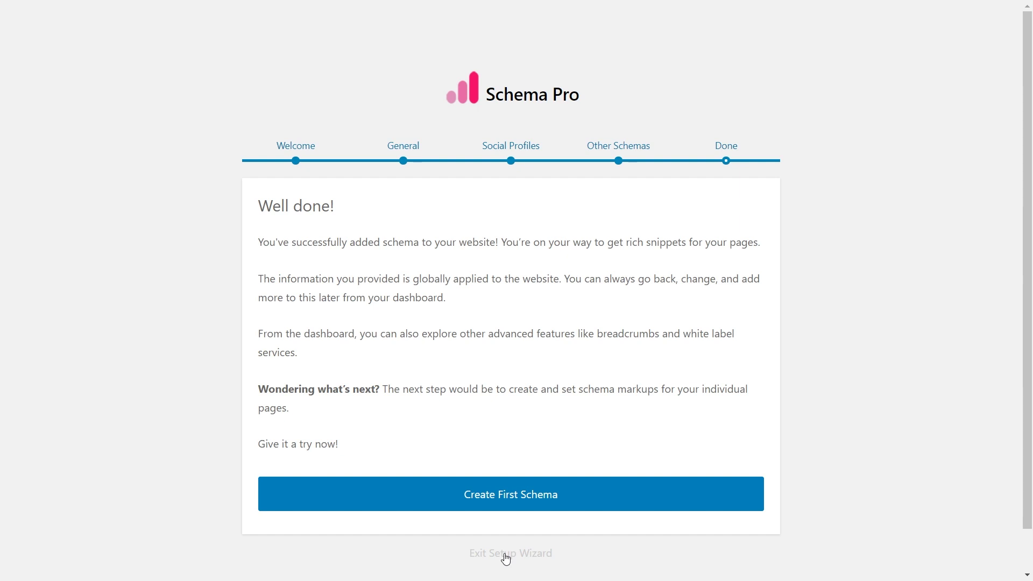
left_click(506, 560)
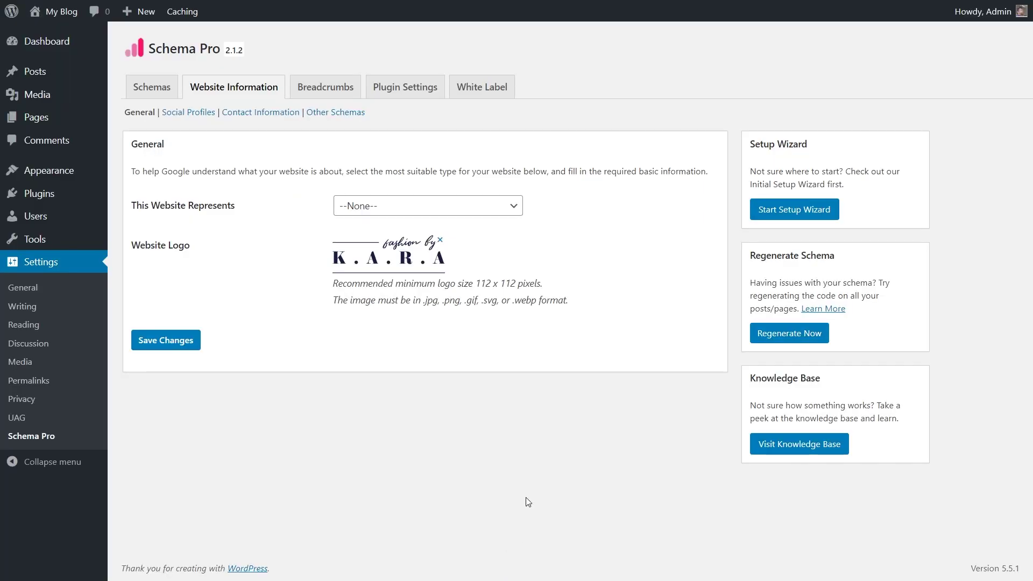
Disable breadcrumbs in Schema Pro's breadcrumb settings and save the changes.
left_click(340, 97)
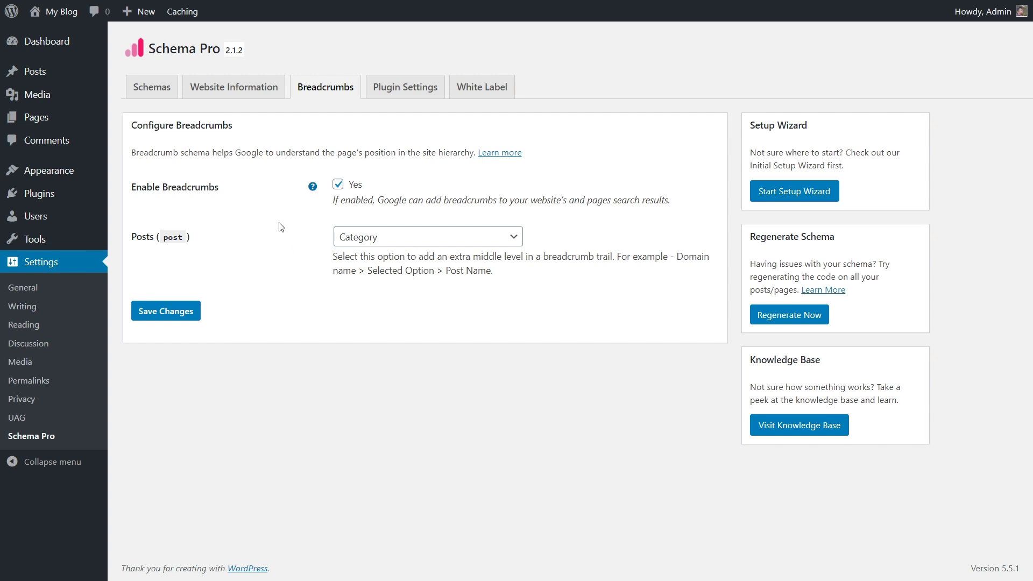
left_click(339, 185)
left_click(195, 311)
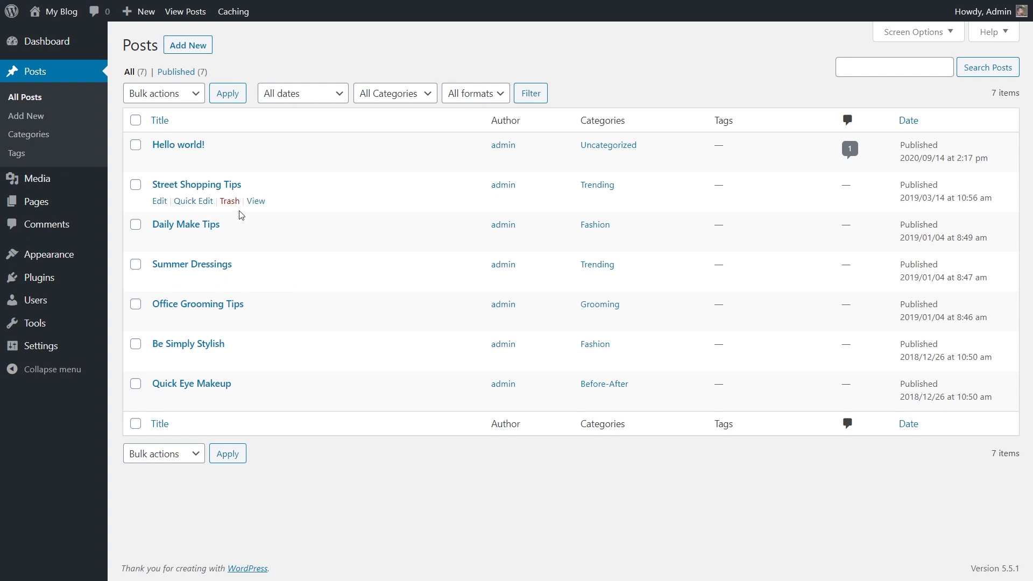
left_click(255, 202)
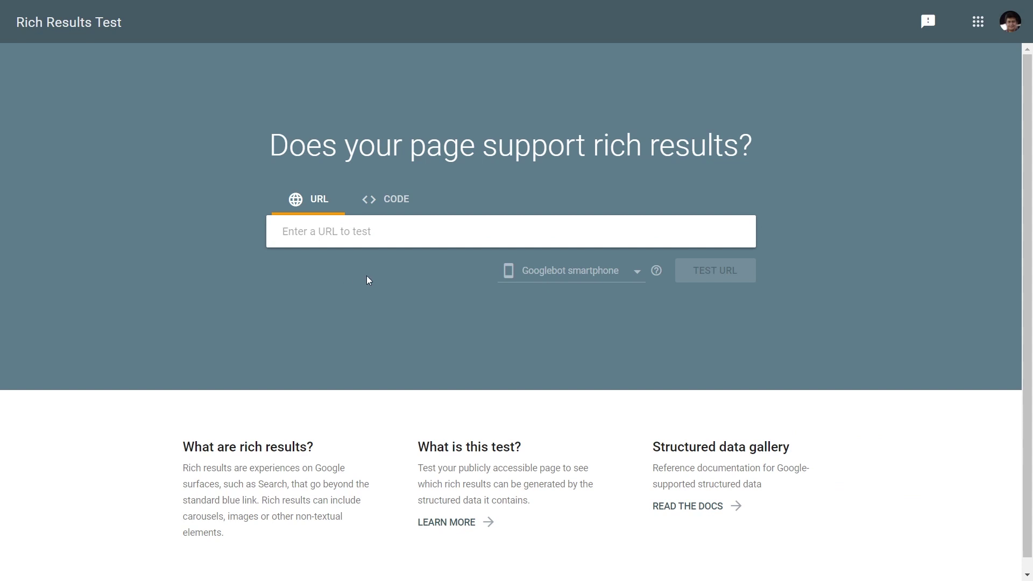
left_click(379, 232)
type("https://schema-pro-video.mydomain9.com/street-shopping-tips/")
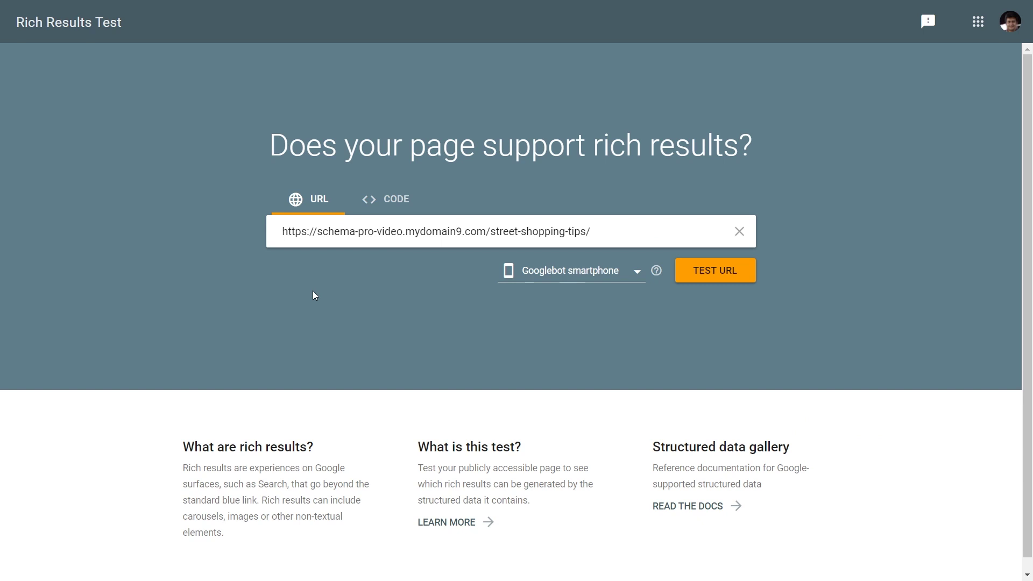
key("Return")
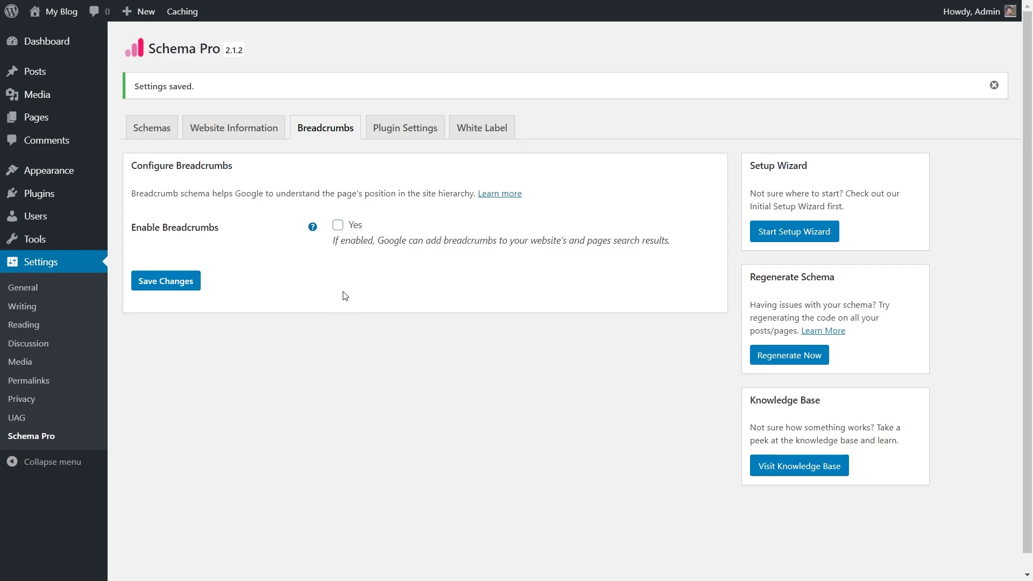
Back in Schema Pro's breadcrumb settings, enable breadcrumbs and save the changes.
left_click(338, 226)
left_click(165, 280)
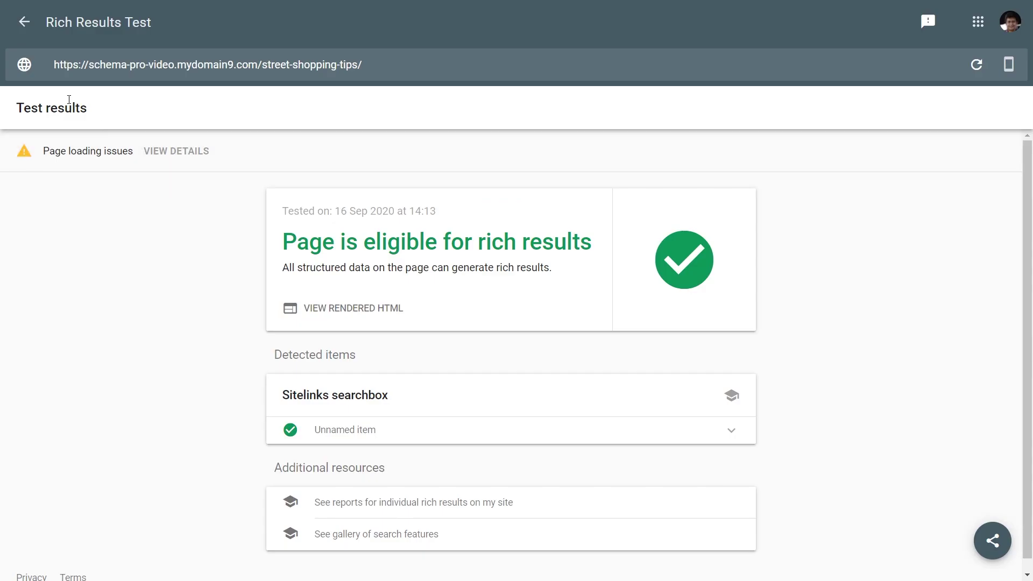
Rerun the Rich Results Test for the Street Shopping Tips post and examine the detected Breadcrumbs item's details.
left_click(977, 65)
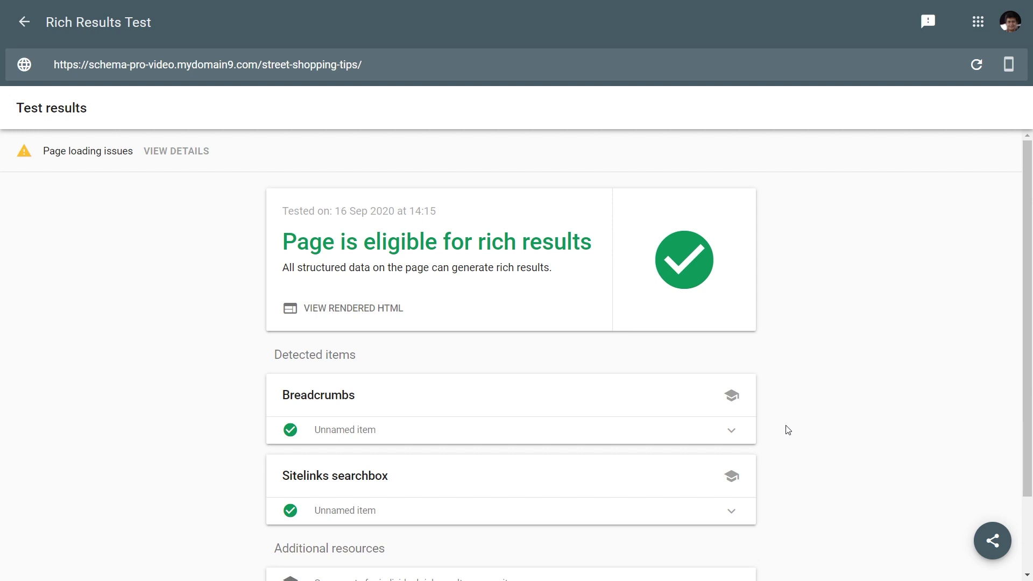
left_click(731, 432)
scroll(819, 358, "down", 4)
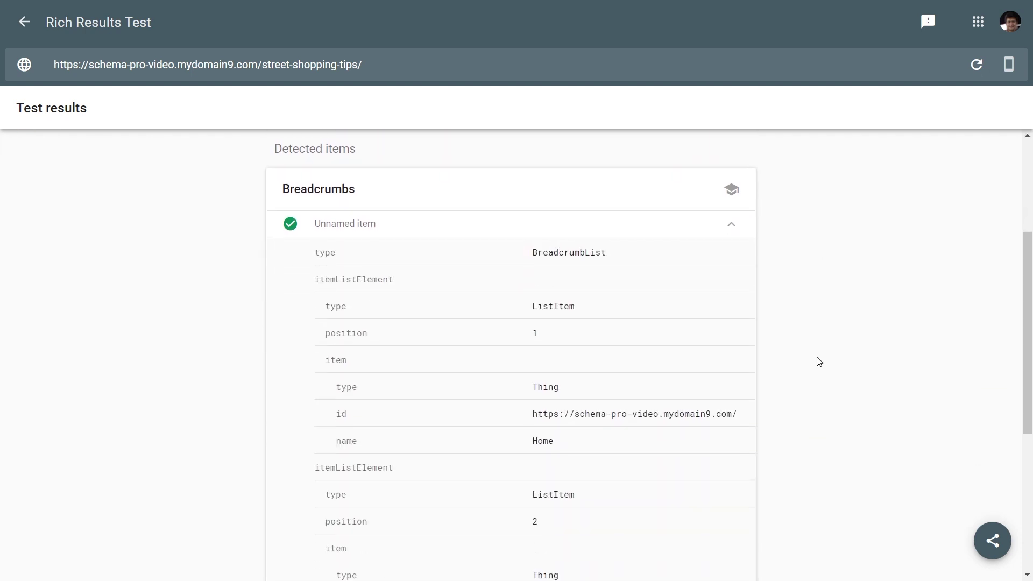
scroll(813, 359, "down", 2)
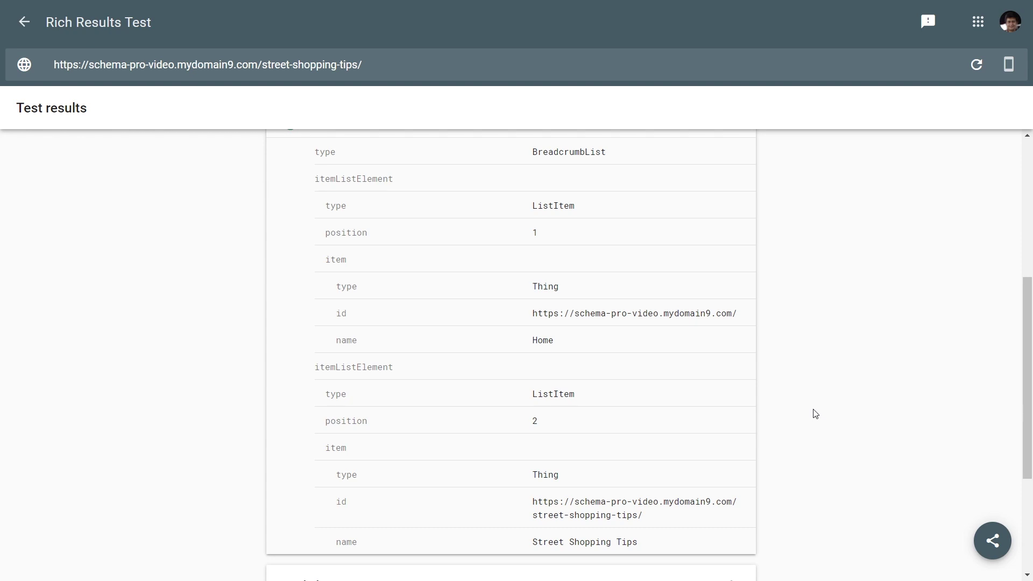
Return to Schema Pro's breadcrumb settings, set the middle breadcrumb level for Posts to Category, and save the changes.
key("ctrl+w")
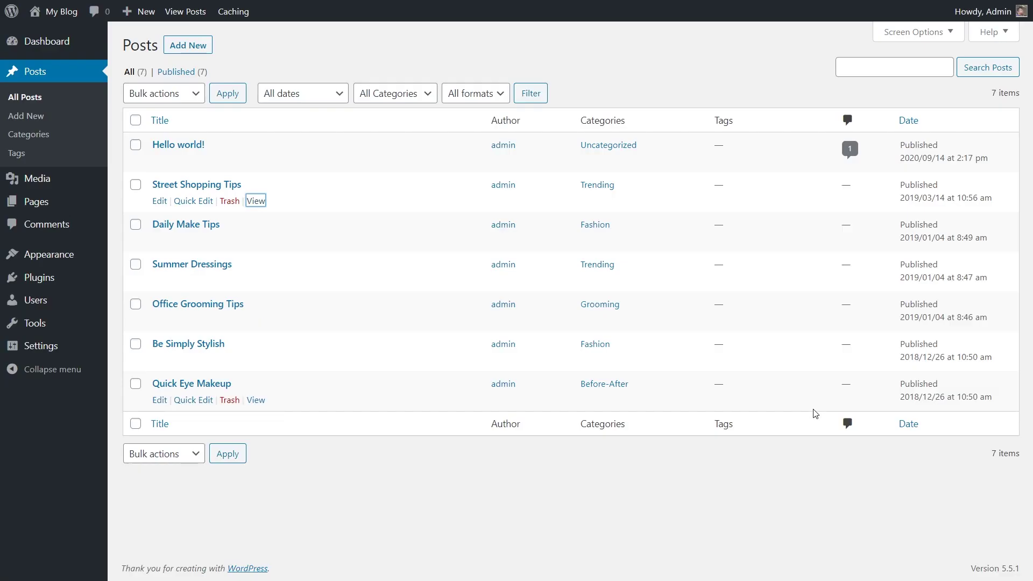
key("ctrl+w")
key("ctrl+w")
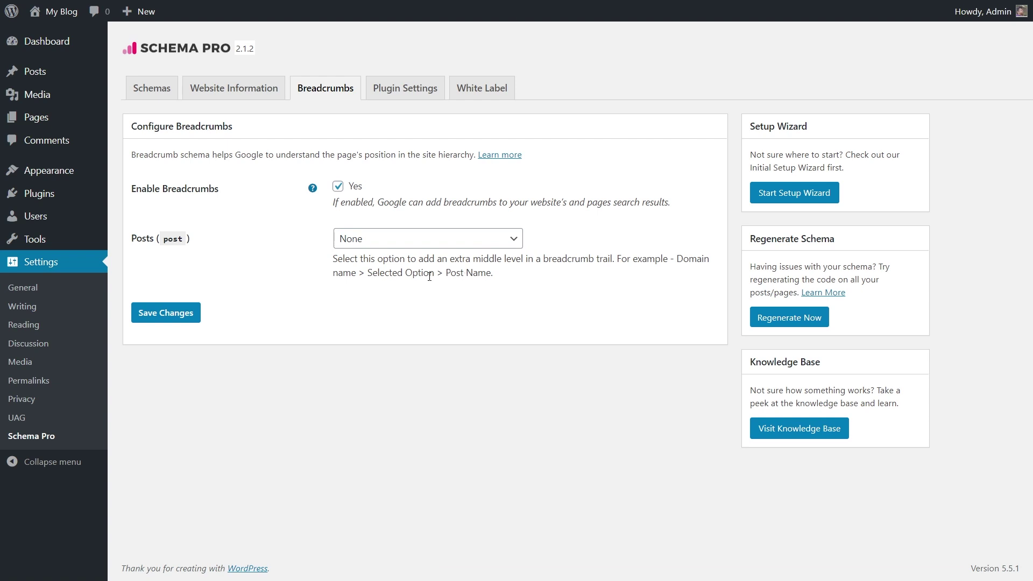
left_click(459, 246)
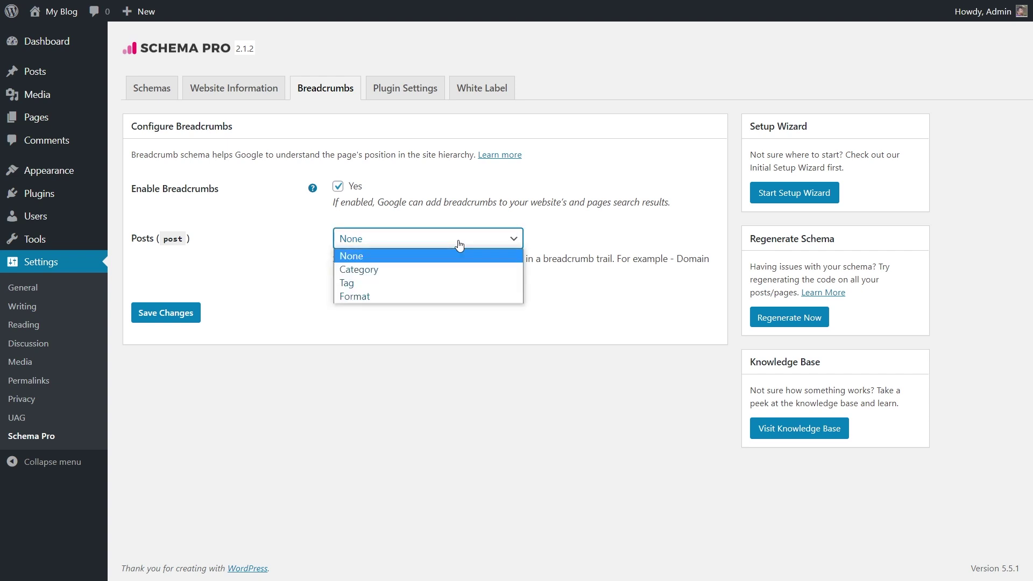
left_click(405, 270)
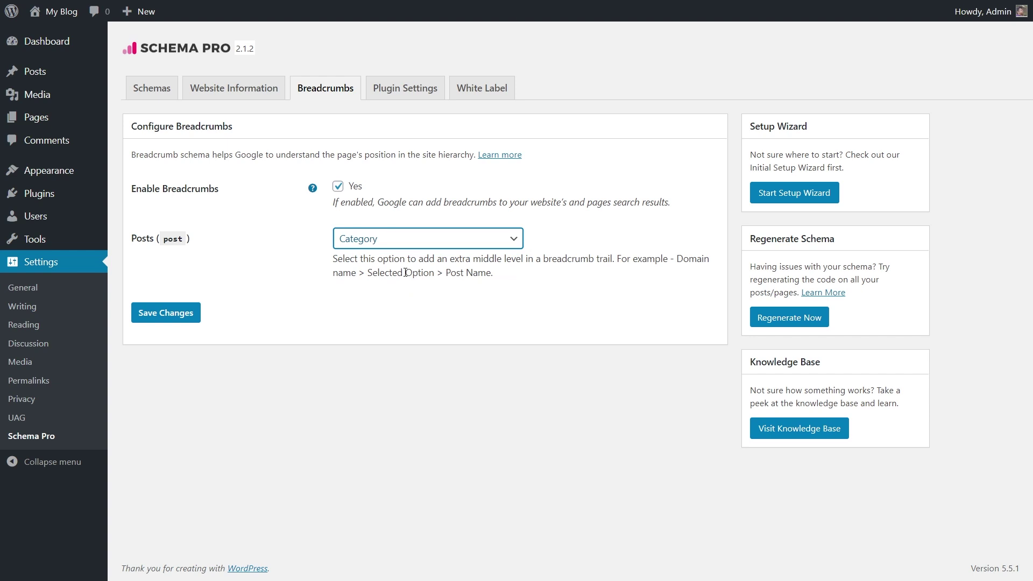
left_click(200, 320)
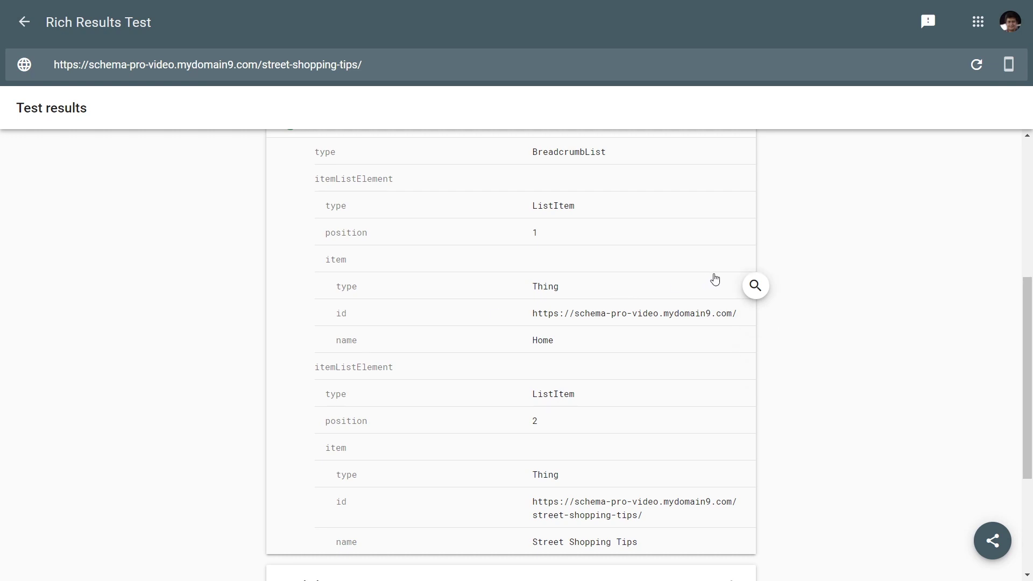
Retest the Street Shopping Tips post in the Rich Results Test and examine each level of its detected breadcrumb trail.
scroll(707, 281, "up", 6)
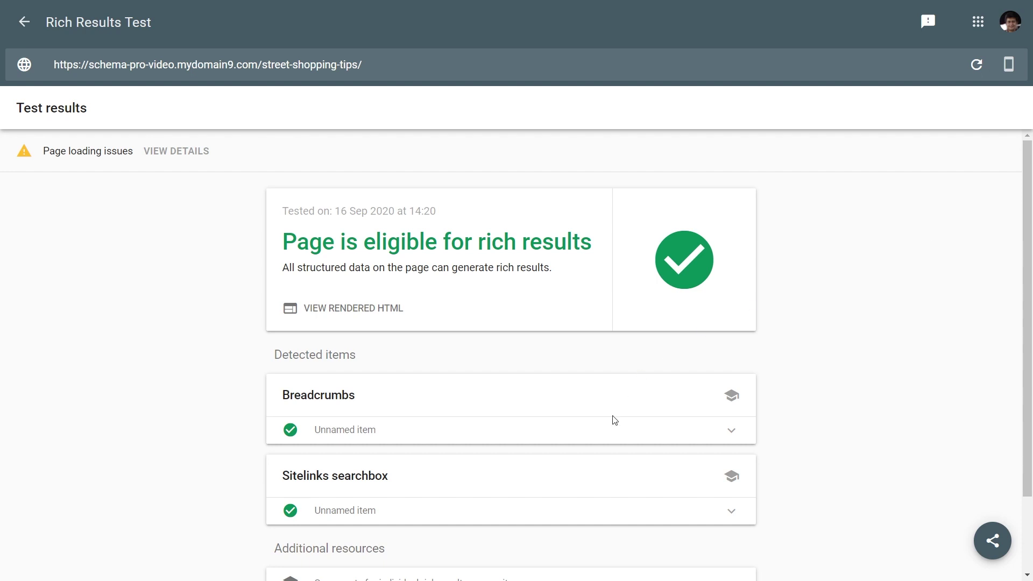
left_click(738, 432)
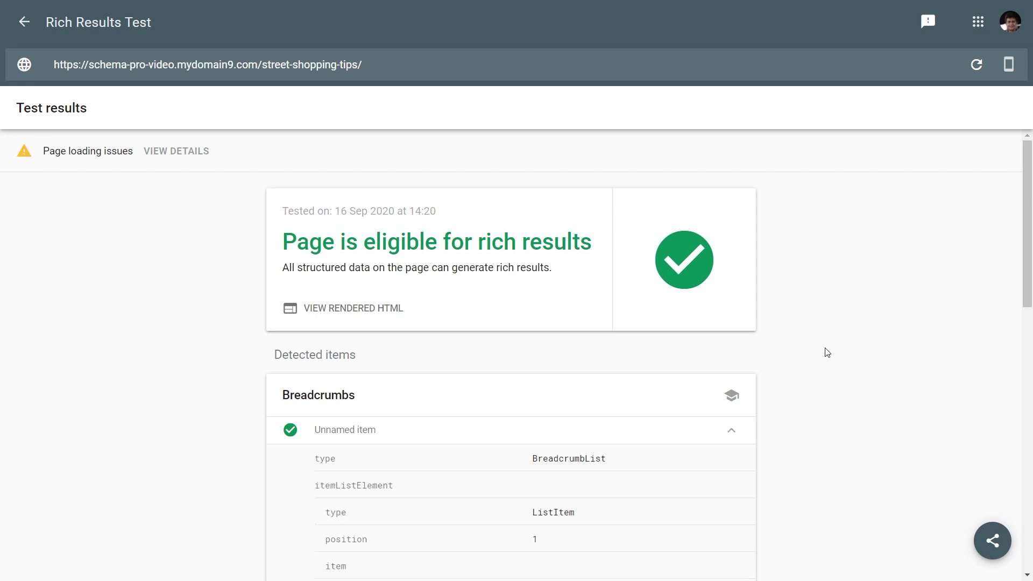
scroll(827, 352, "down", 8)
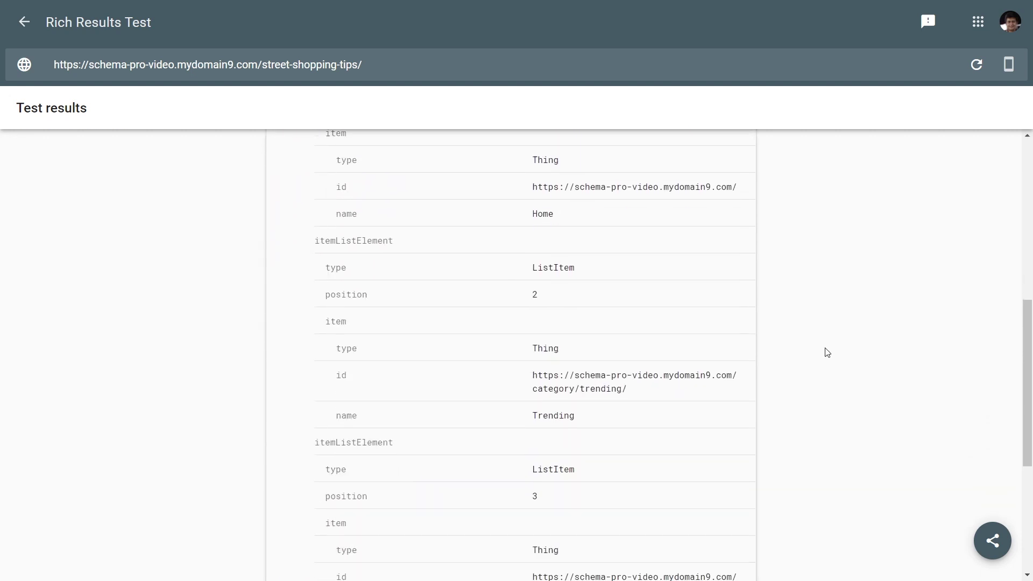
scroll(827, 353, "up", 2)
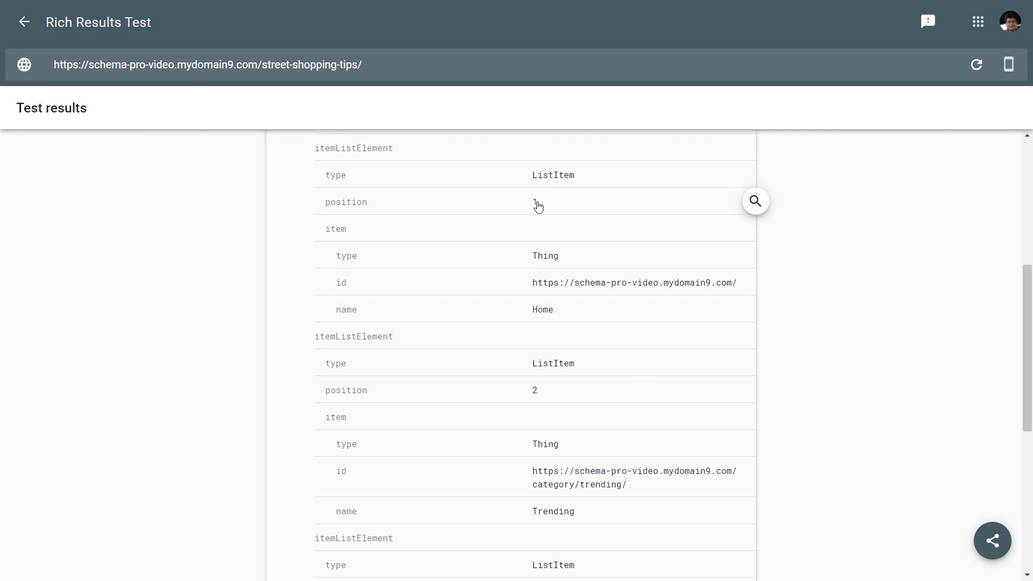
scroll(669, 373, "down", 2)
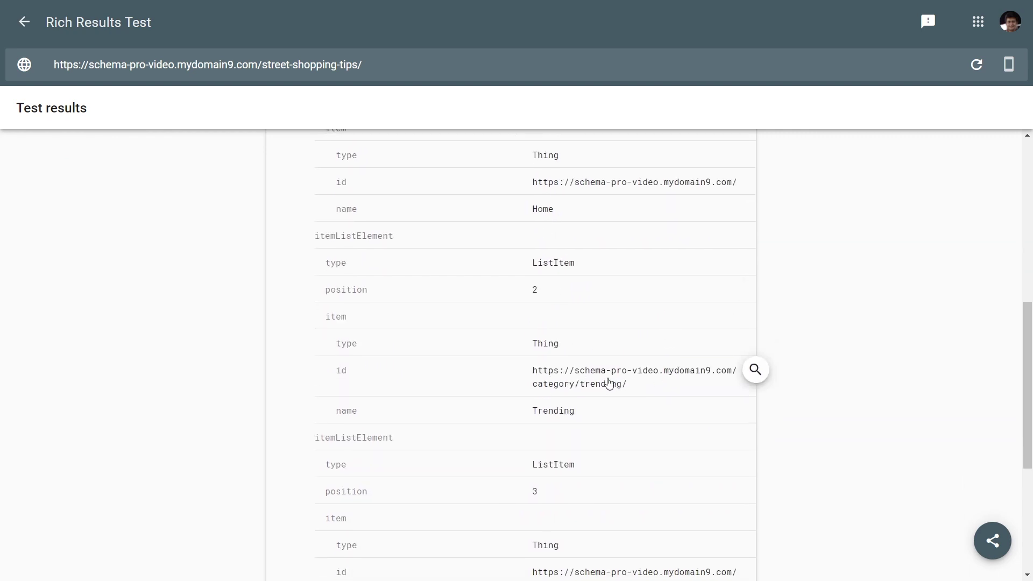
scroll(624, 380, "down", 3)
scroll(626, 380, "down", 1)
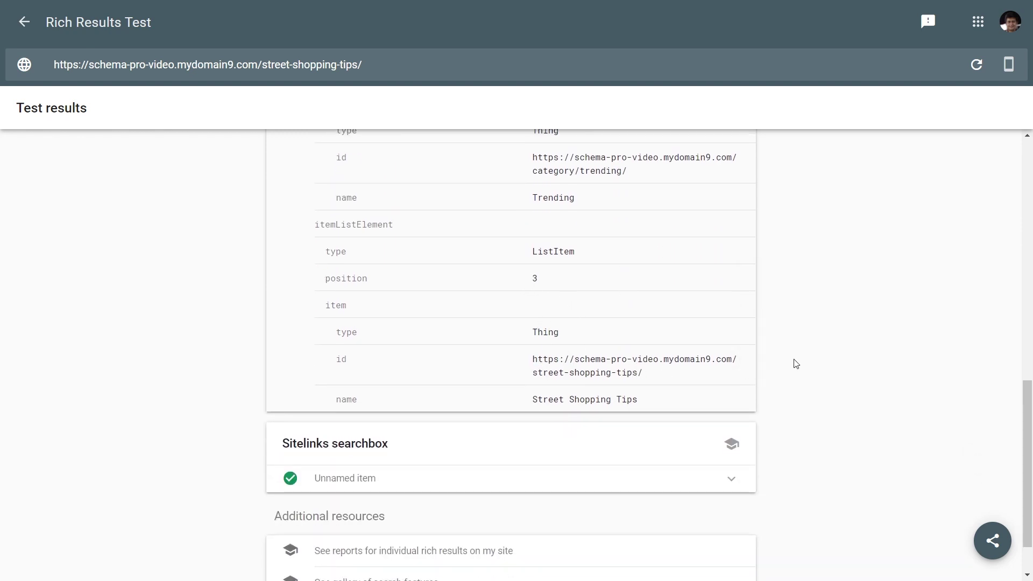
scroll(796, 363, "up", 2)
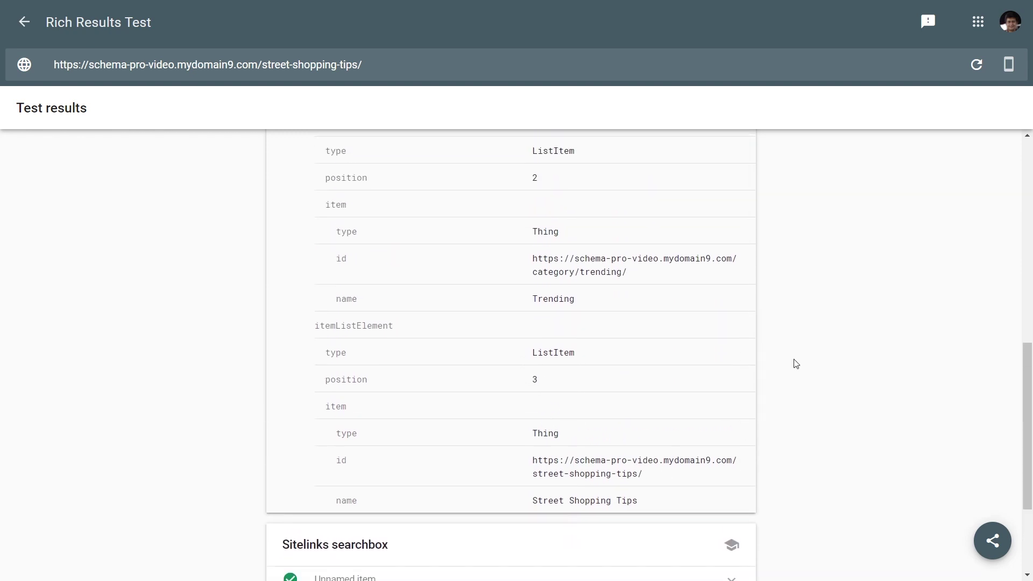
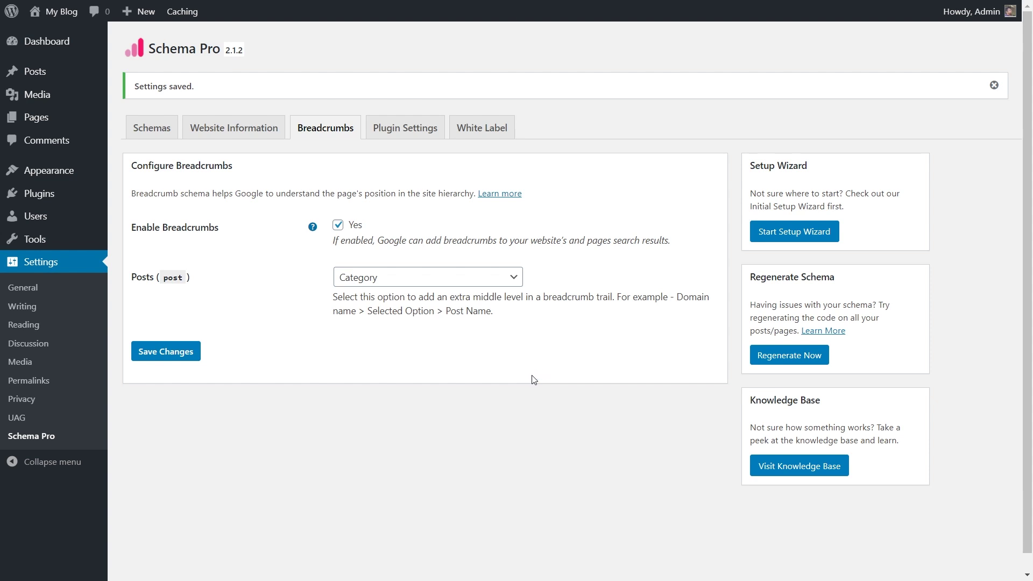
Open the site's installed plugins list in WordPress and activate Elementor and WooCommerce.
mouse_move(59, 197)
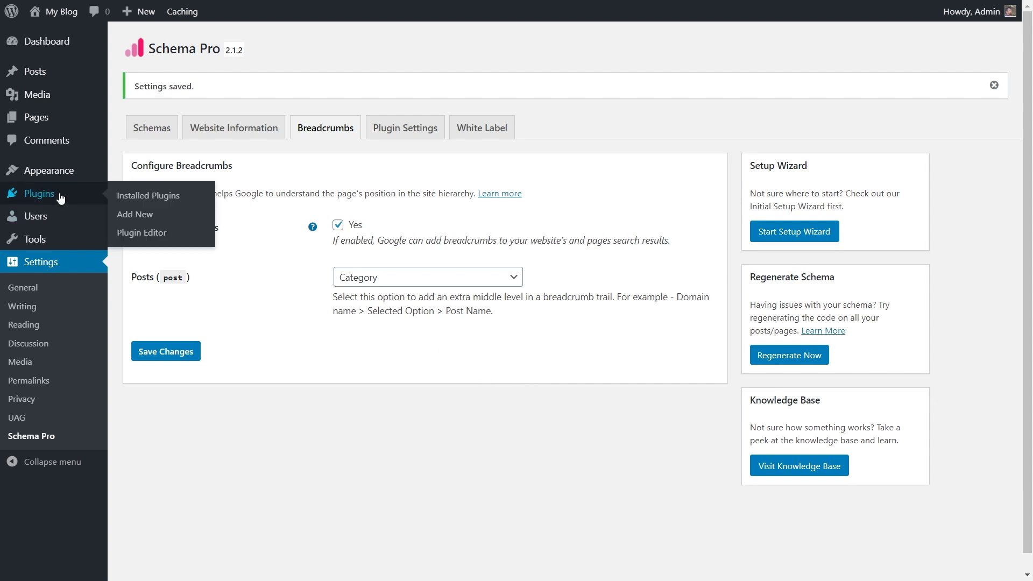
left_click(147, 197)
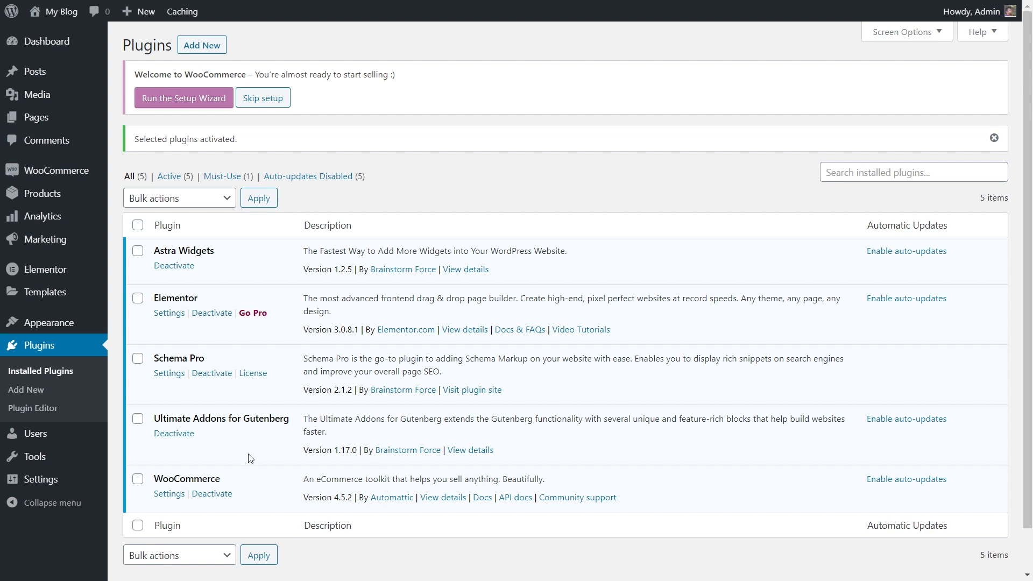
Open Schema Pro's breadcrumb settings to review the options for the Elementor templates and WooCommerce products.
mouse_move(49, 480)
left_click(139, 543)
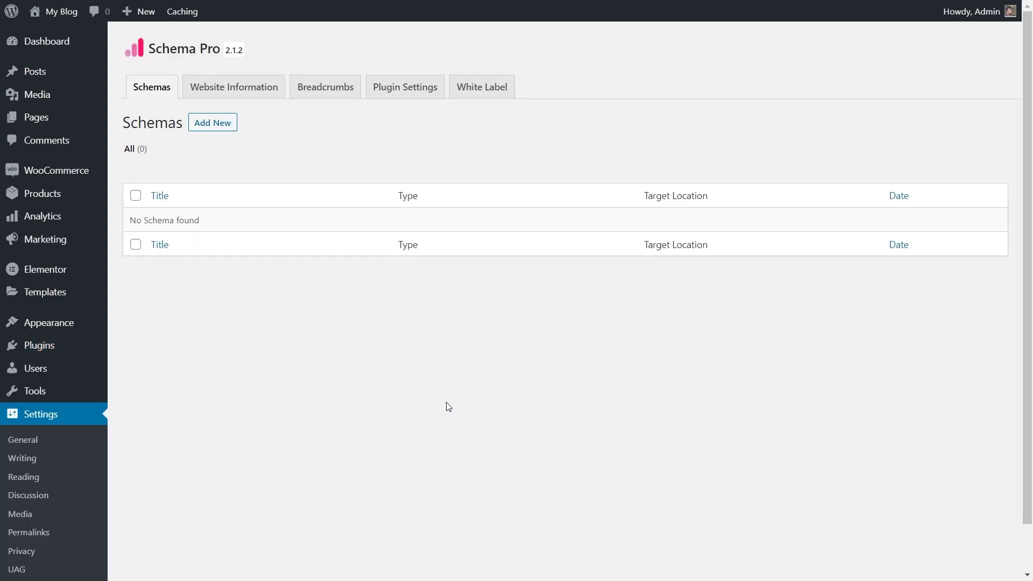
left_click(327, 93)
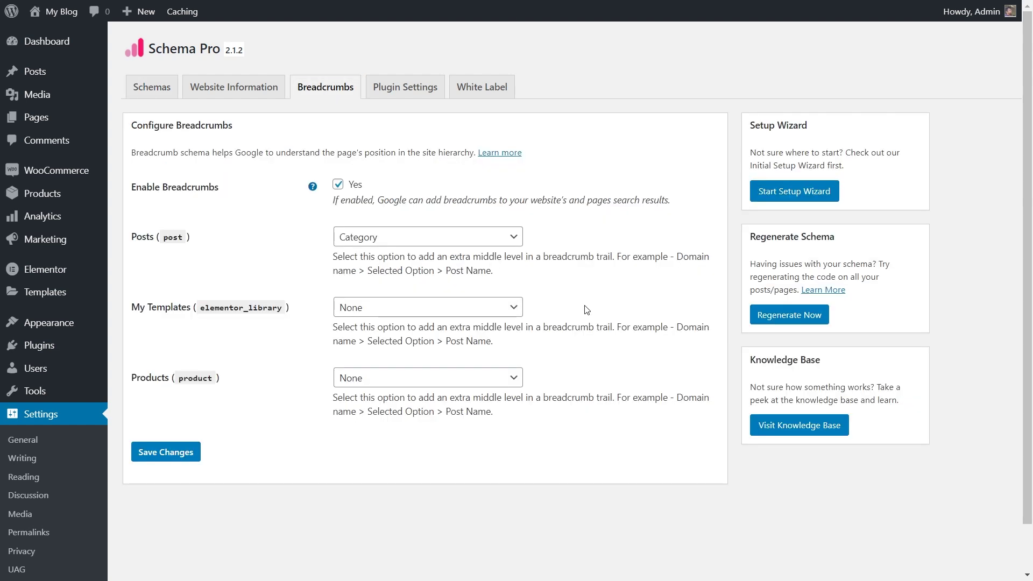